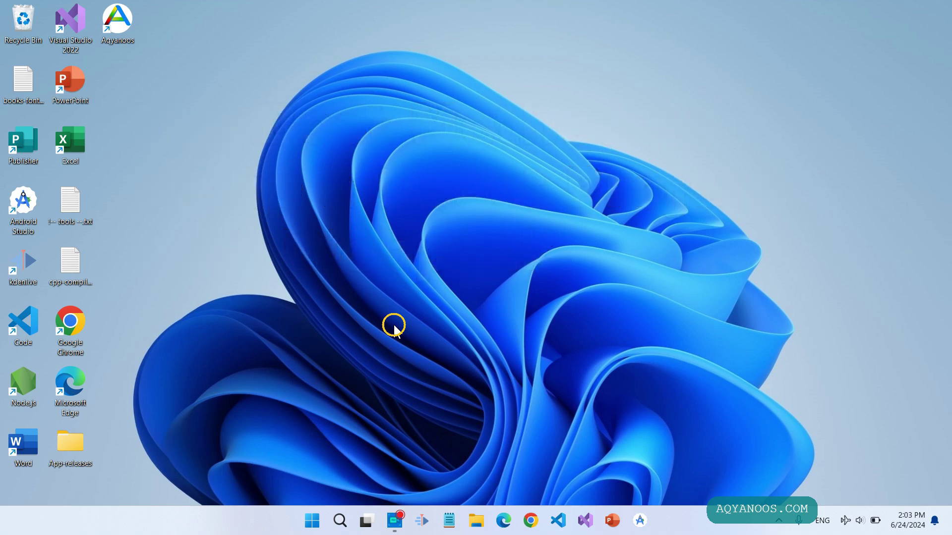
# Create a new folder on the desktop and start naming it React-Project.
pyautogui.hotkey('ctrl', 'shift', 'n')
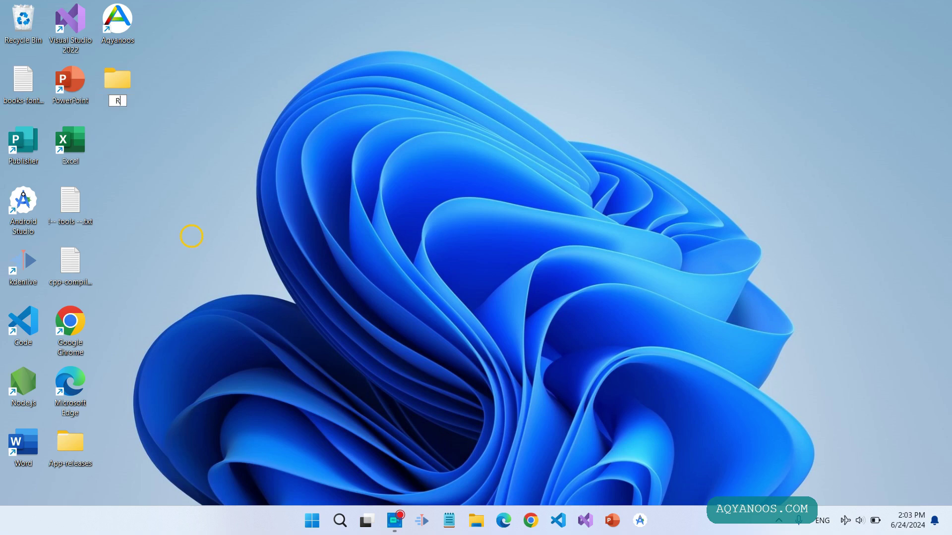
pyautogui.write('React')
pyautogui.write('-Project')
# Finish naming React-Project, open it maximized, and bring up its folder context menu.
pyautogui.press('Return')
pyautogui.press('Return')
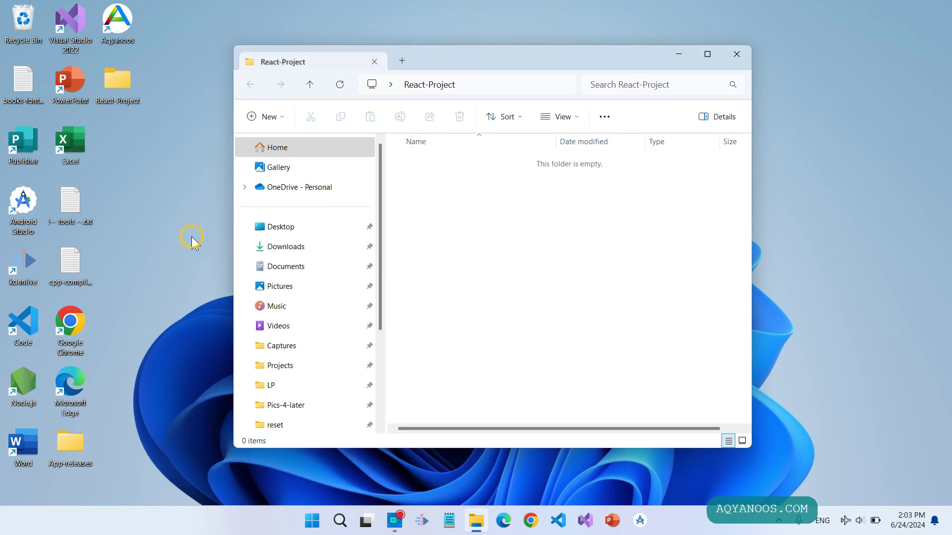
pyautogui.click(706, 55)
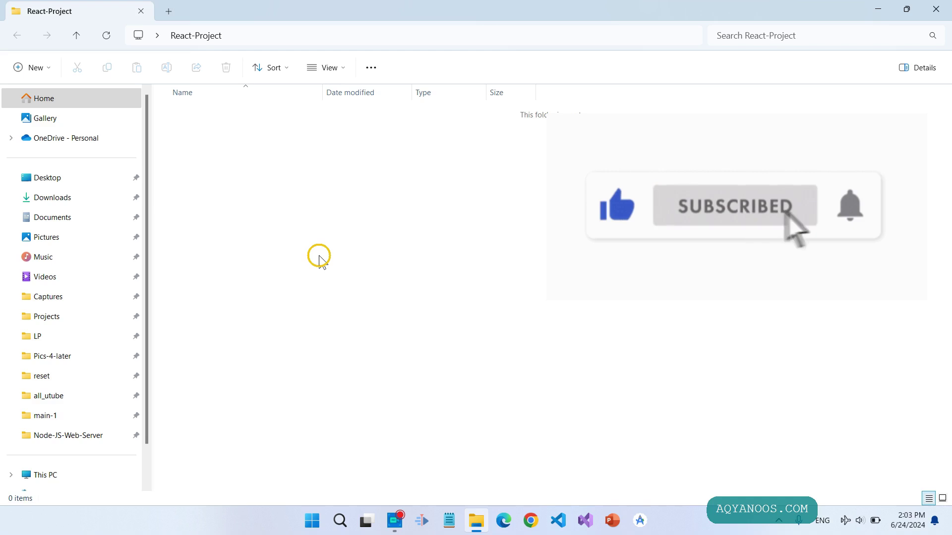
pyautogui.click(283, 237)
pyautogui.rightClick(283, 237)
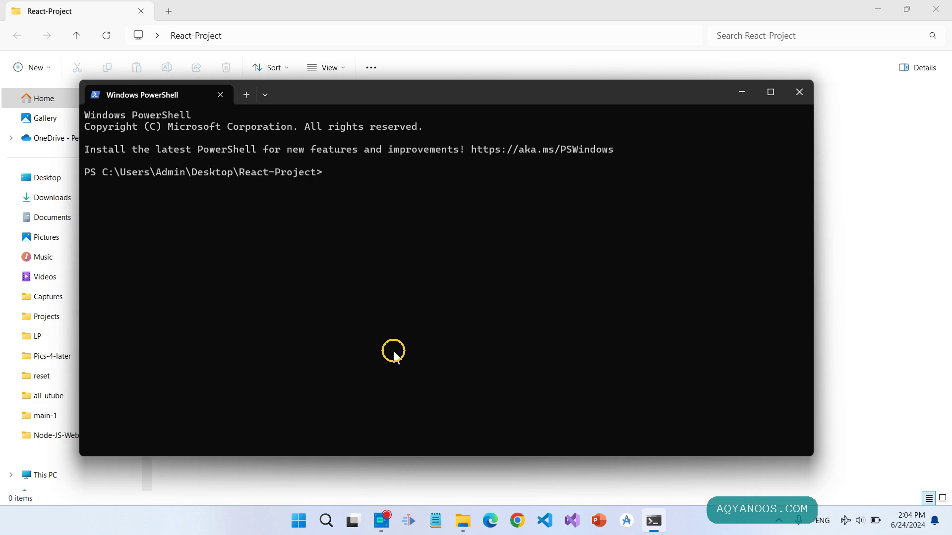
pyautogui.write('npm init')
# Run npm init, accept every default prompt, and confirm writing package.json.
pyautogui.press('Return')
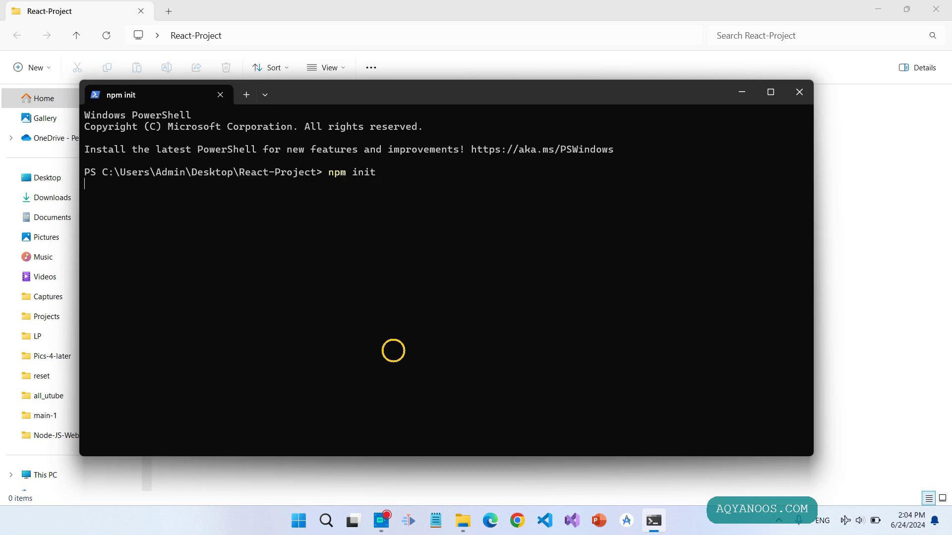
pyautogui.press('Return')
pyautogui.press('Return')
pyautogui.press('Return')
pyautogui.press('Return')
pyautogui.press('Return')
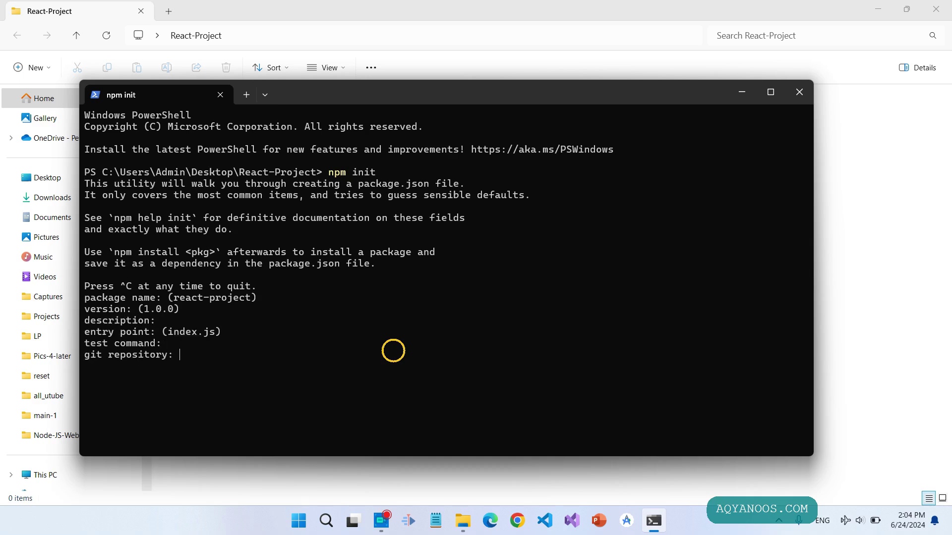
pyautogui.press('Return')
pyautogui.press('Return')
pyautogui.press('Return')
pyautogui.press('Return')
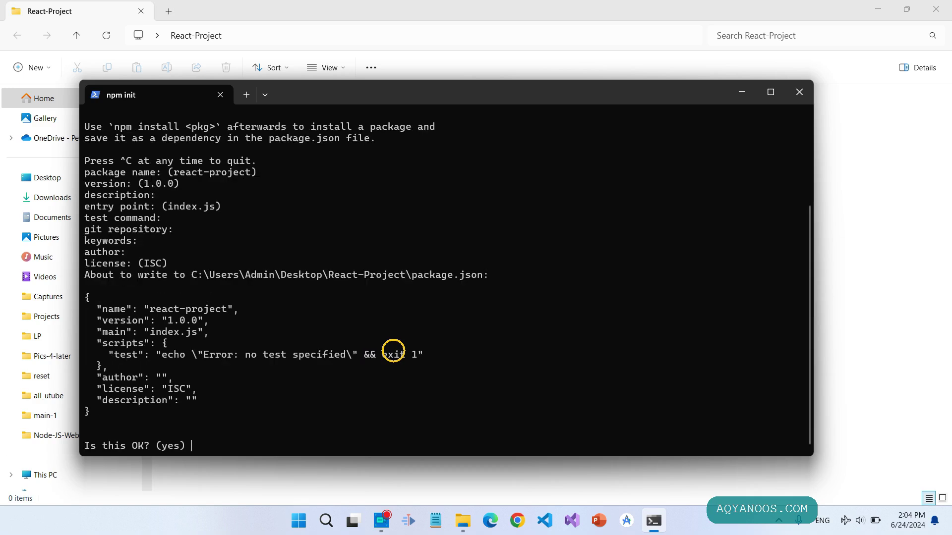
pyautogui.press('Return')
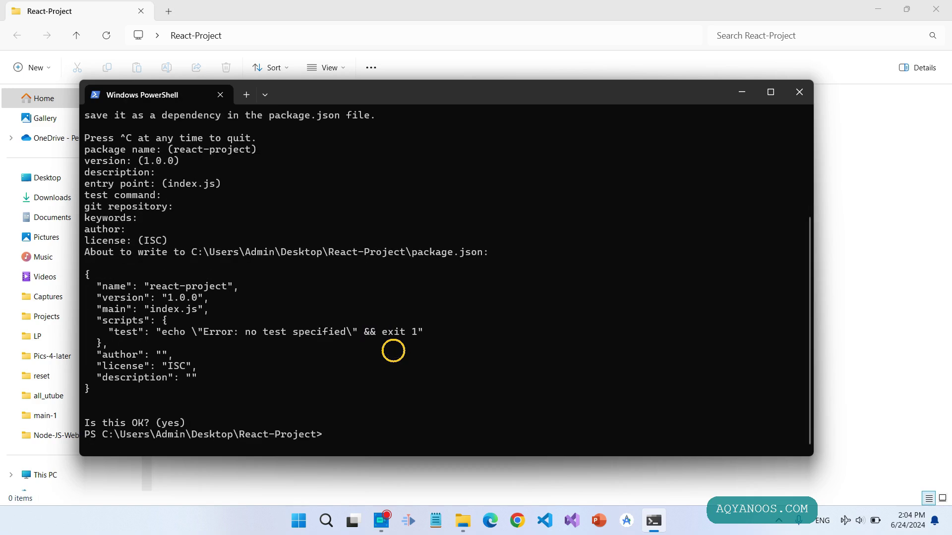
pyautogui.write('cls')
pyautogui.press('Return')
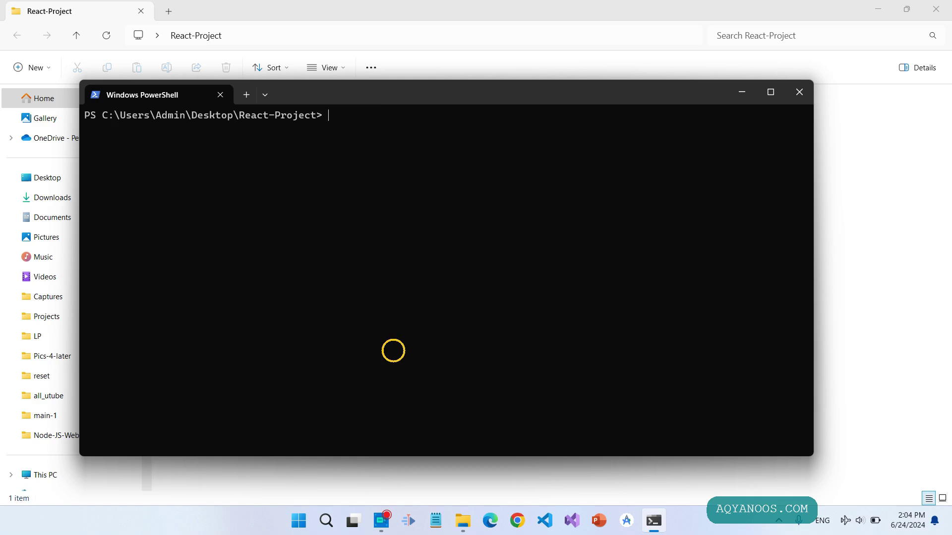
pyautogui.write('npm ')
pyautogui.write('i ')
pyautogui.write('create-react-app')
# Install create-react-app with npm, then open package.json in Notepad.
pyautogui.press('Return')
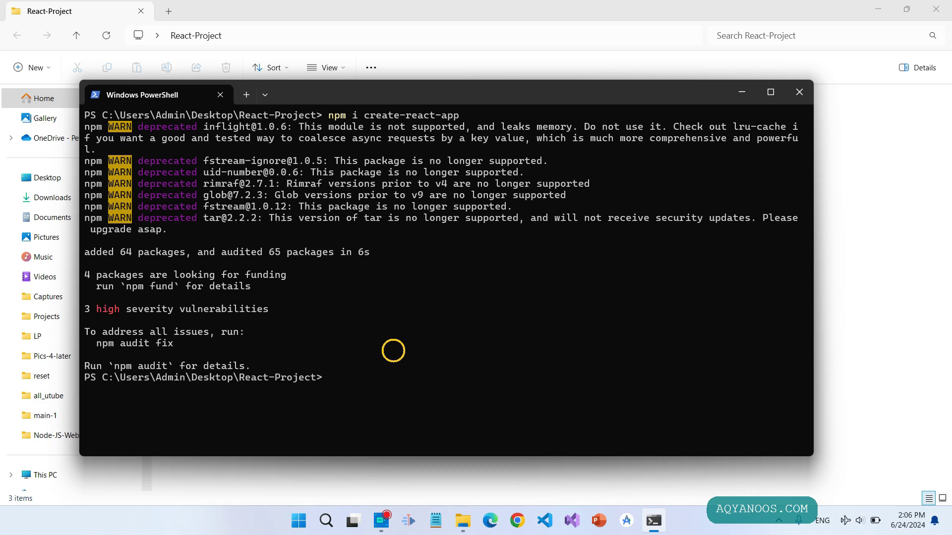
pyautogui.moveTo(379, 97); pyautogui.dragTo(608, 129)
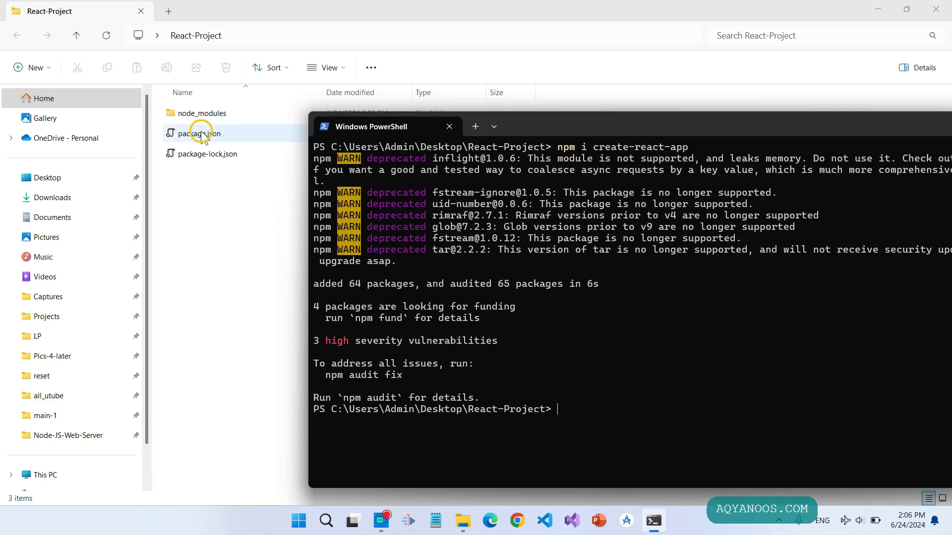
pyautogui.click(199, 133)
pyautogui.rightClick(200, 133)
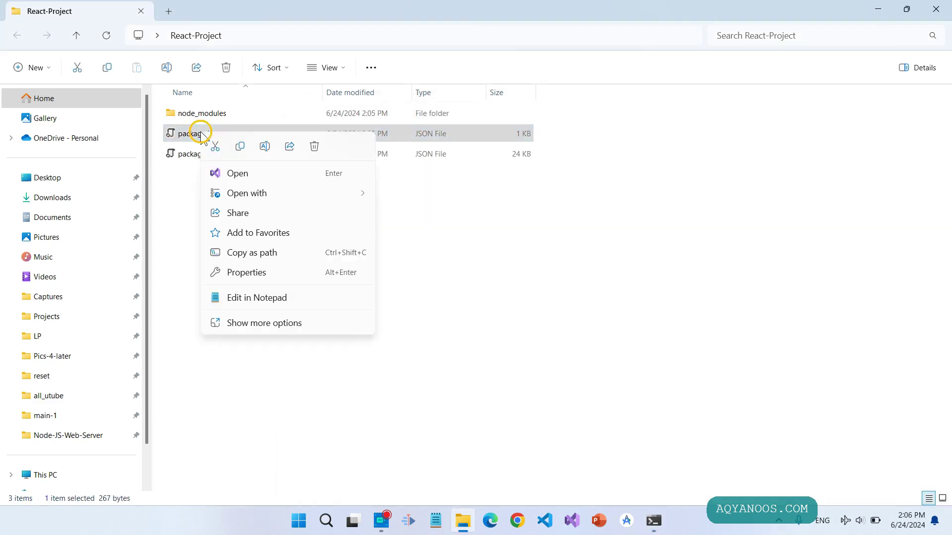
pyautogui.moveTo(245, 193)
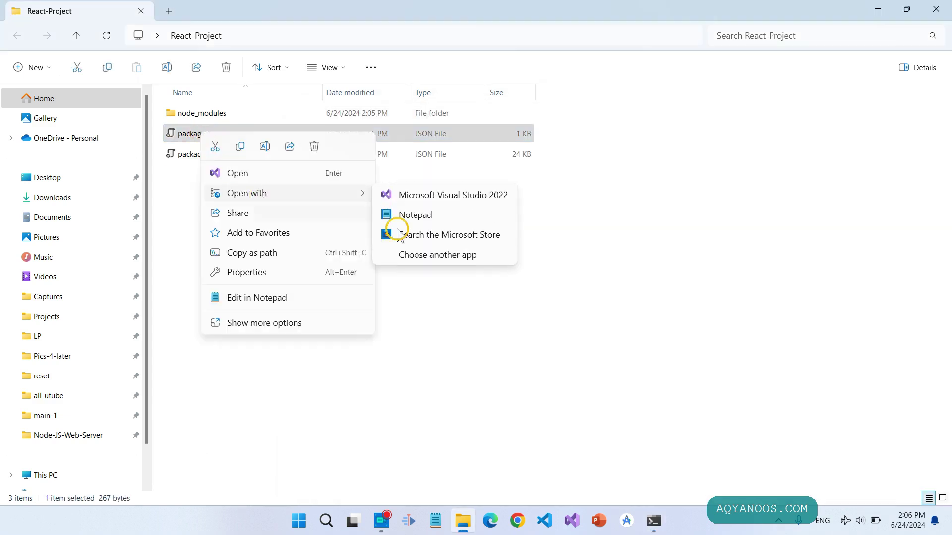
pyautogui.click(415, 214)
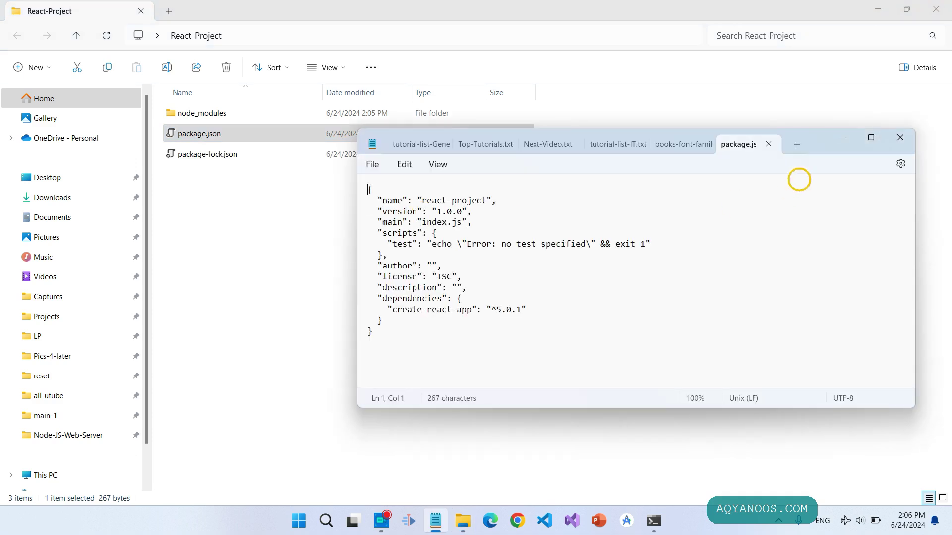
# Add a "newApp": "create-react-app" script after the test script, save, and close Notepad.
pyautogui.click(872, 139)
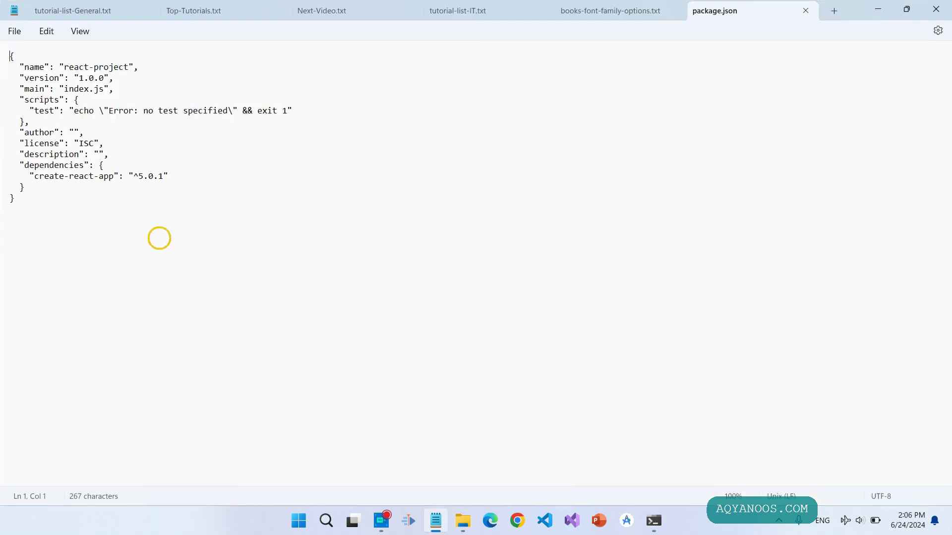
pyautogui.click(309, 111)
pyautogui.write(',')
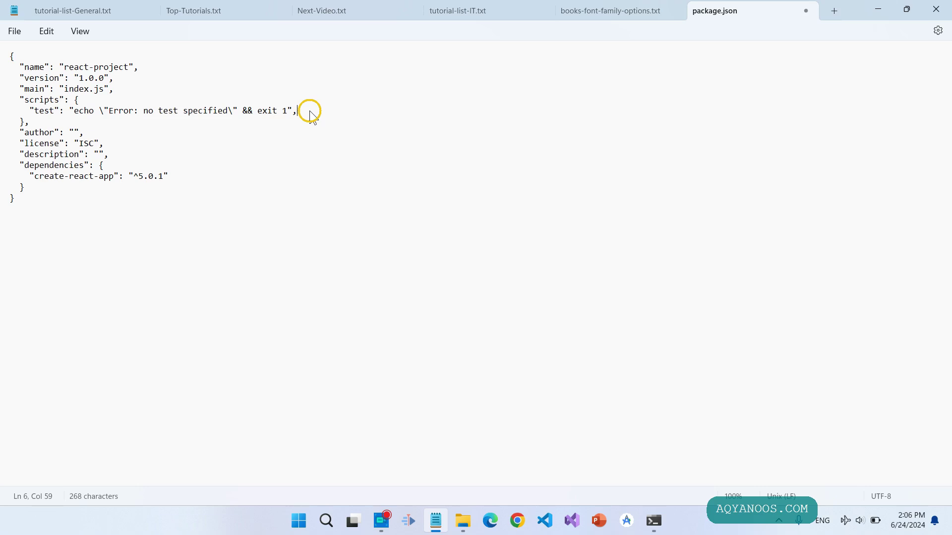
pyautogui.press('Return')
pyautogui.write('"new')
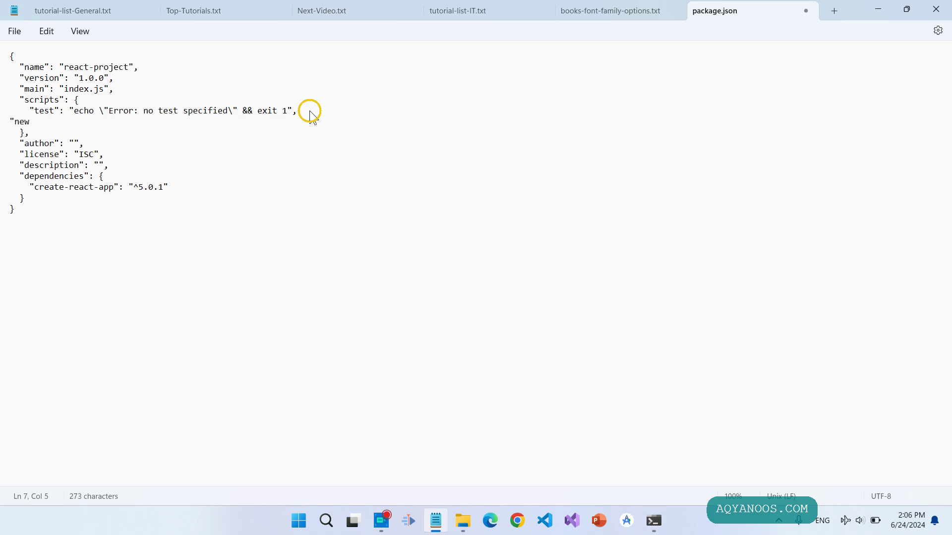
pyautogui.write('App":')
pyautogui.write('"create')
pyautogui.write('react-a')
pyautogui.write('pp')
pyautogui.hotkey('ctrl', 's')
pyautogui.click(936, 9)
pyautogui.click(266, 277)
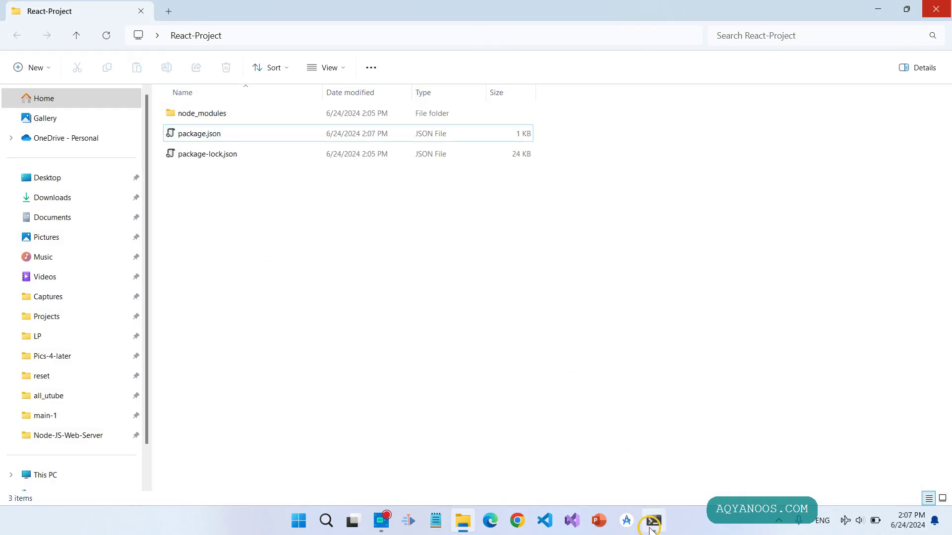
# Clear the terminal and enter 'npm run newApp my-react-project' at the prompt without running it.
pyautogui.click(651, 520)
pyautogui.moveTo(565, 123); pyautogui.dragTo(338, 54)
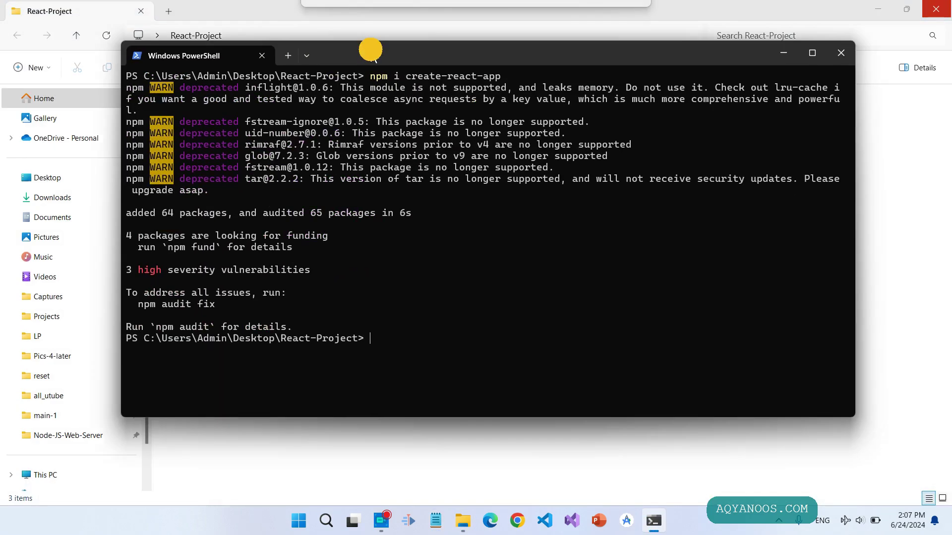
pyautogui.click(407, 355)
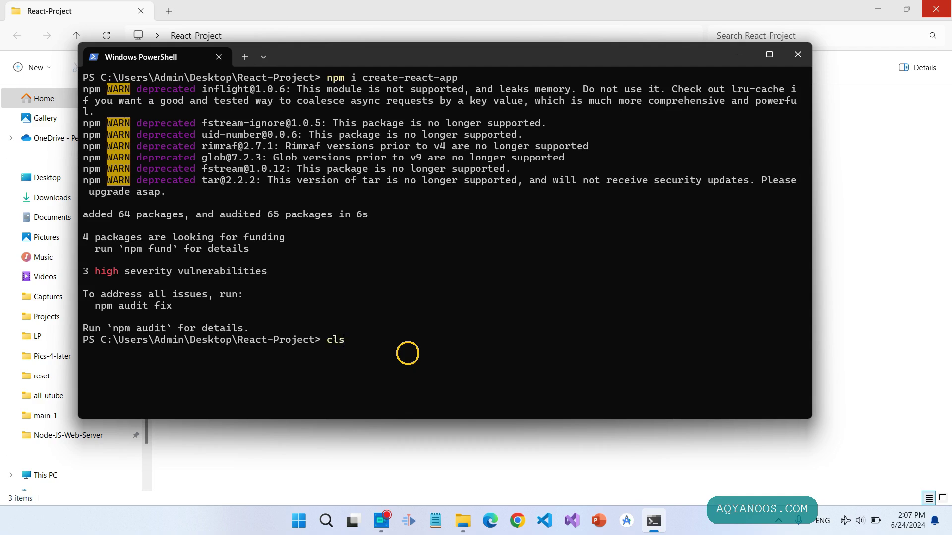
pyautogui.hotkey('ctrl', 'l')
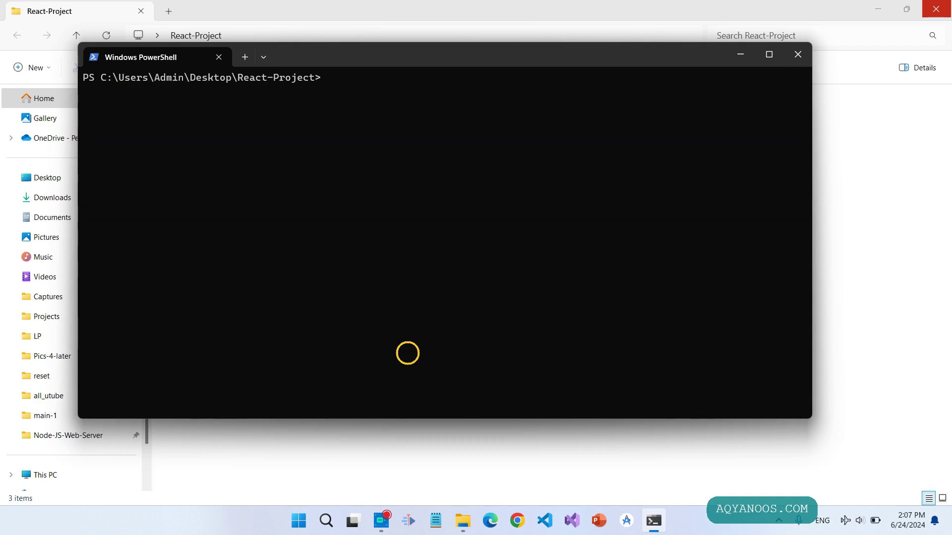
pyautogui.write('npm ')
pyautogui.write('run ')
pyautogui.write('nea')
pyautogui.press('BackSpace')
pyautogui.write('wApp')
pyautogui.write('my-react-project')
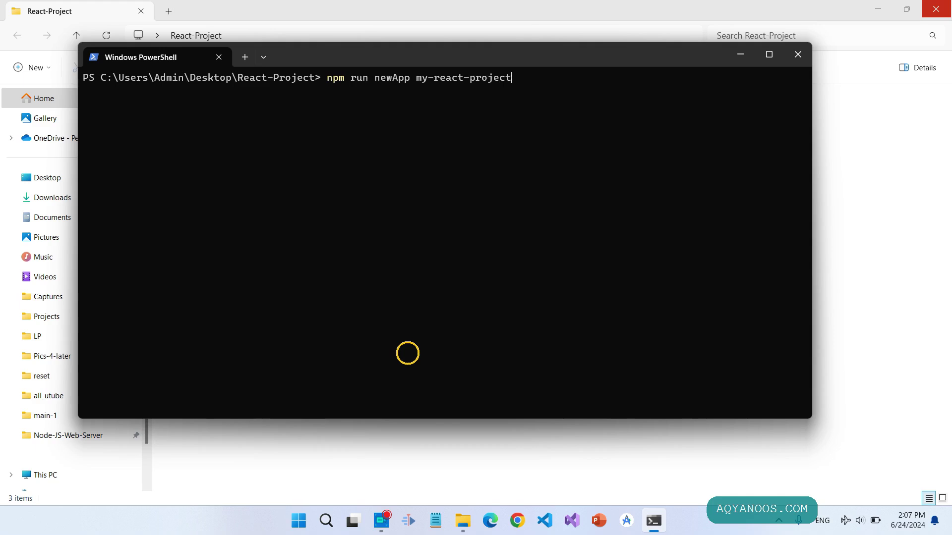
# Run 'npm run newApp my-react-project' and wait for 'Success! Created my-react-project'.
pyautogui.press('Return')
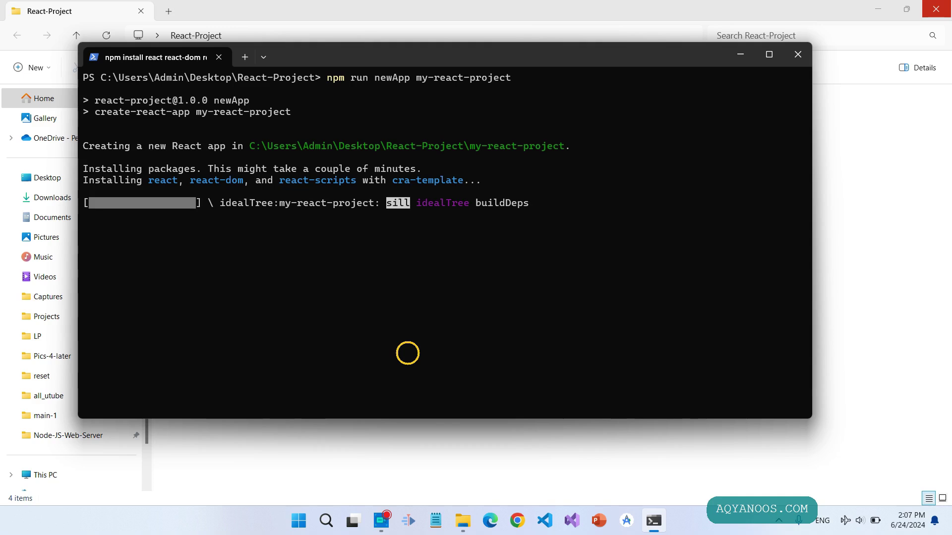
pyautogui.moveTo(339, 57); pyautogui.dragTo(622, 113)
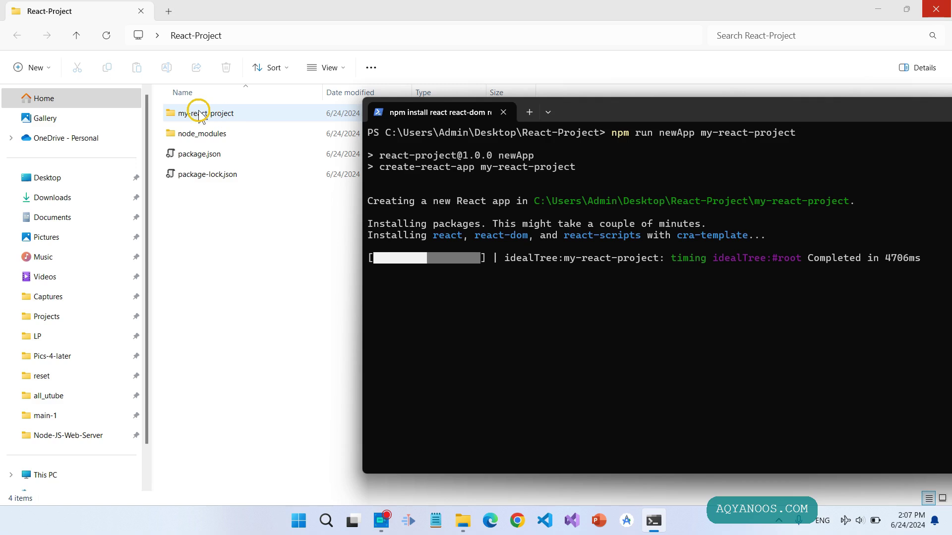
pyautogui.moveTo(640, 113); pyautogui.dragTo(498, 299)
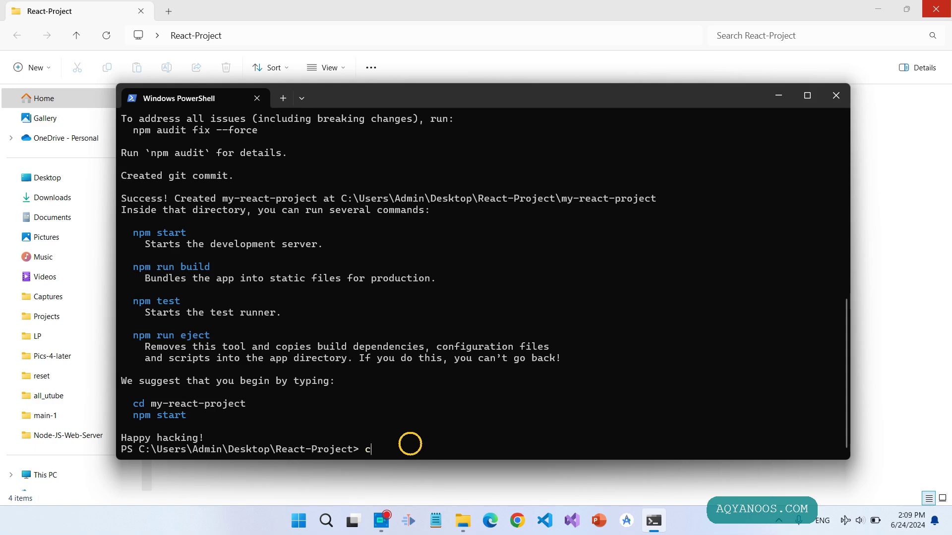
pyautogui.write('d my')
# Change into my-react-project, clear the screen, and run npm start.
pyautogui.press('Tab')
pyautogui.press('Return')
pyautogui.write('cls')
pyautogui.press('Return')
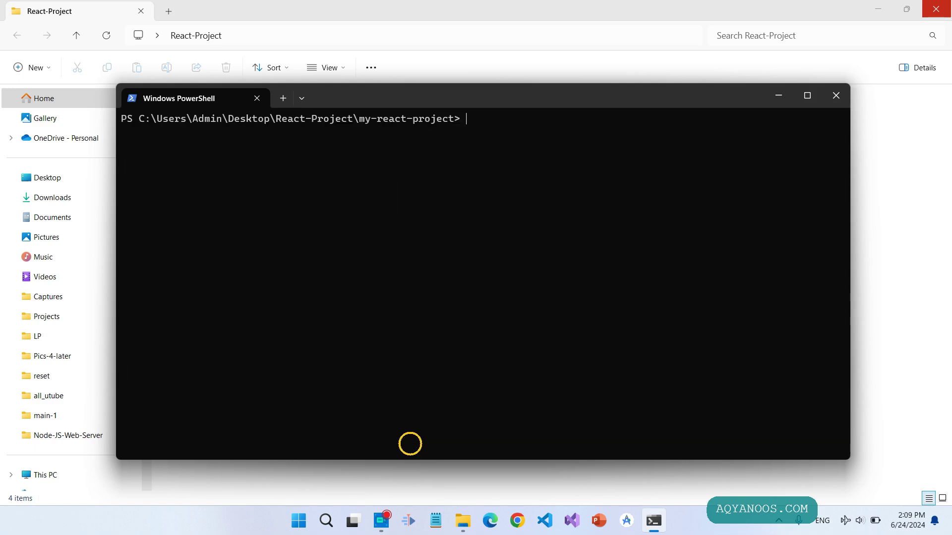
pyautogui.write('npm run start')
pyautogui.press('Return')
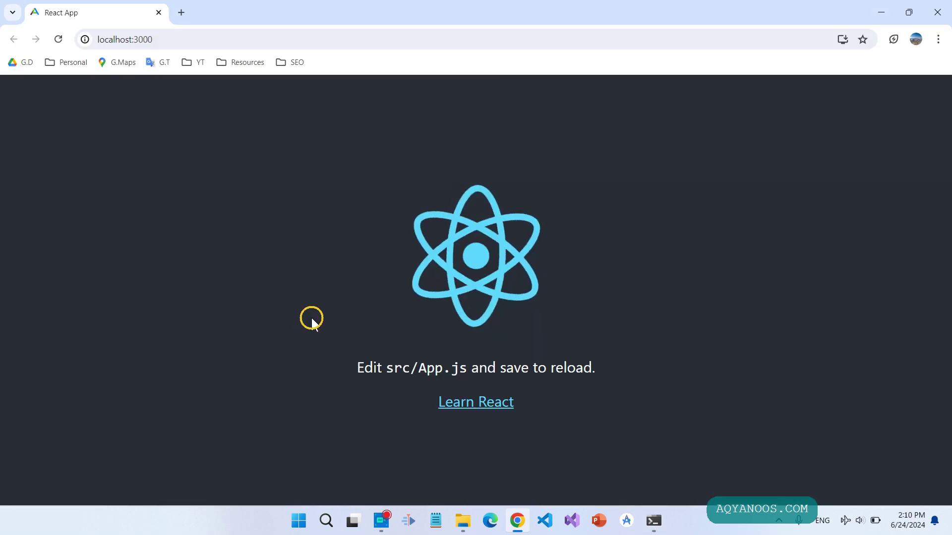
pyautogui.click(463, 521)
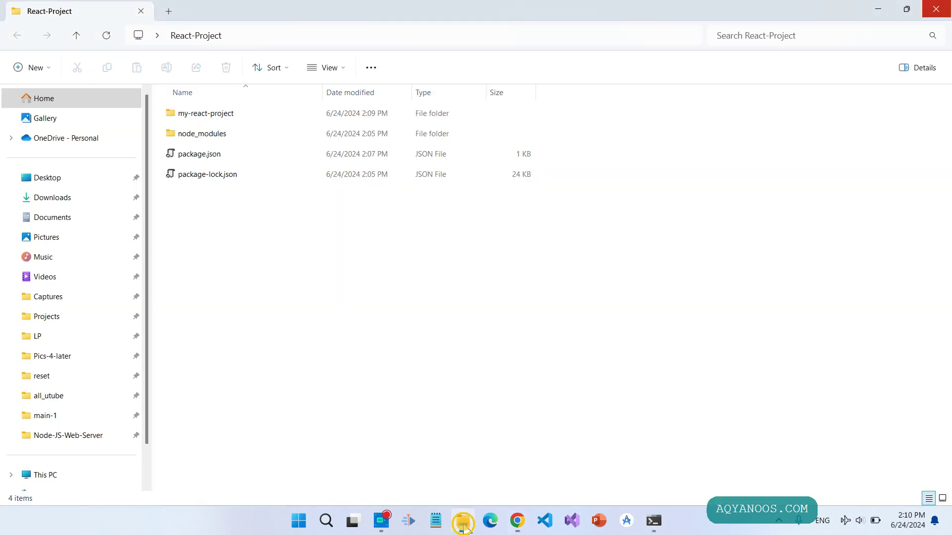
# Enter the my-react-project folder and open it with Visual Studio Code.
pyautogui.doubleClick(215, 113)
pyautogui.rightClick(248, 311)
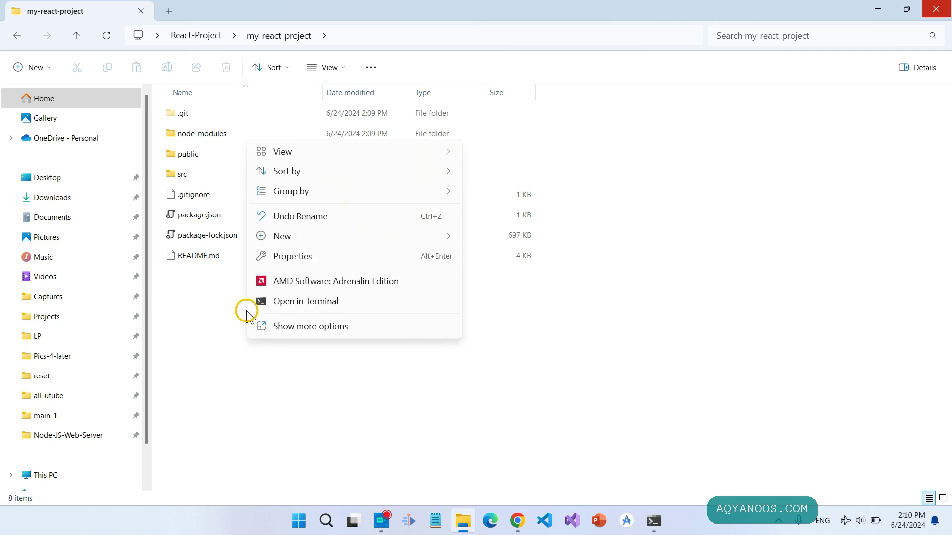
pyautogui.click(318, 328)
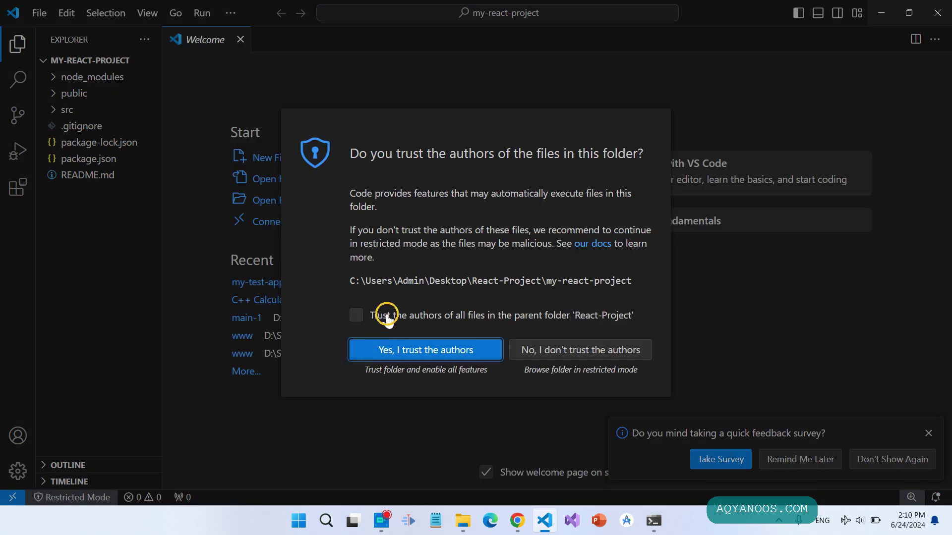
# Trust the folder and its React-Project parent, then dismiss Welcome and the survey.
pyautogui.click(356, 315)
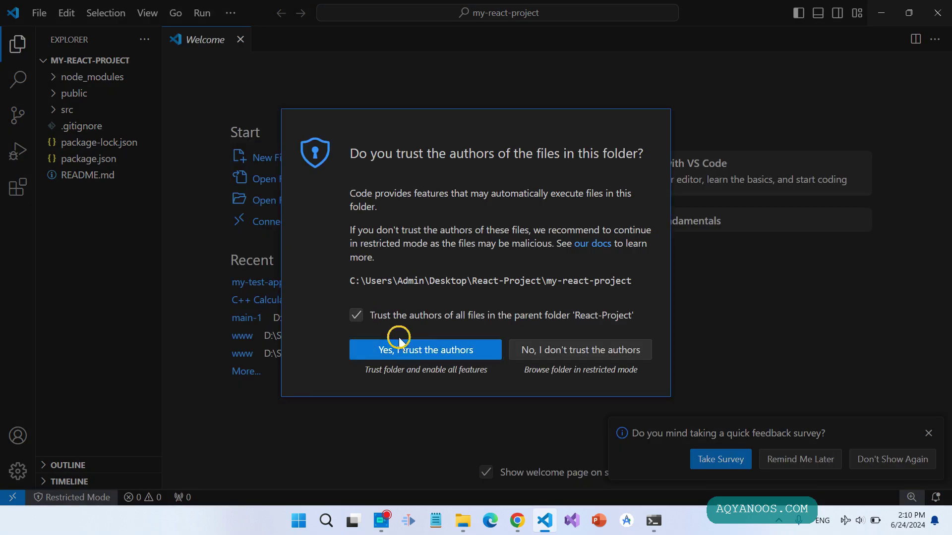
pyautogui.click(439, 349)
pyautogui.click(240, 39)
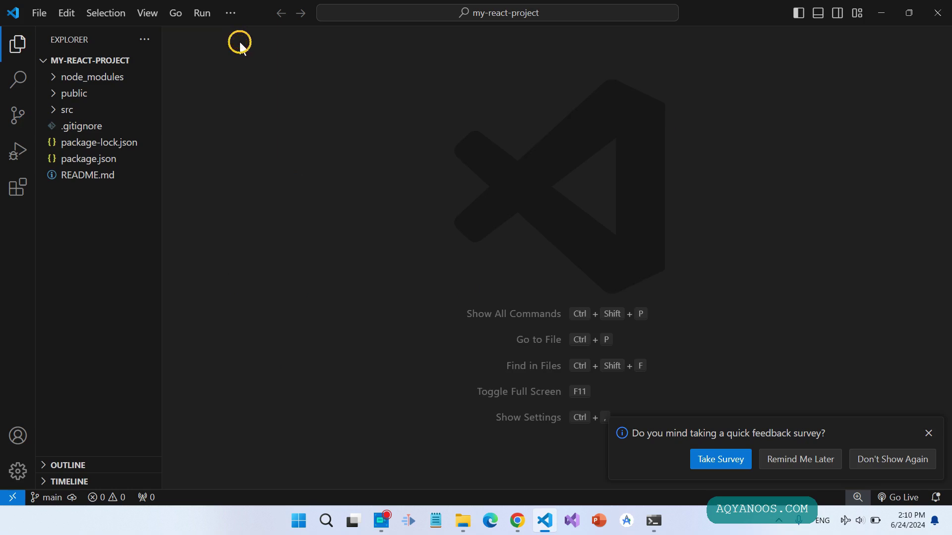
pyautogui.click(932, 433)
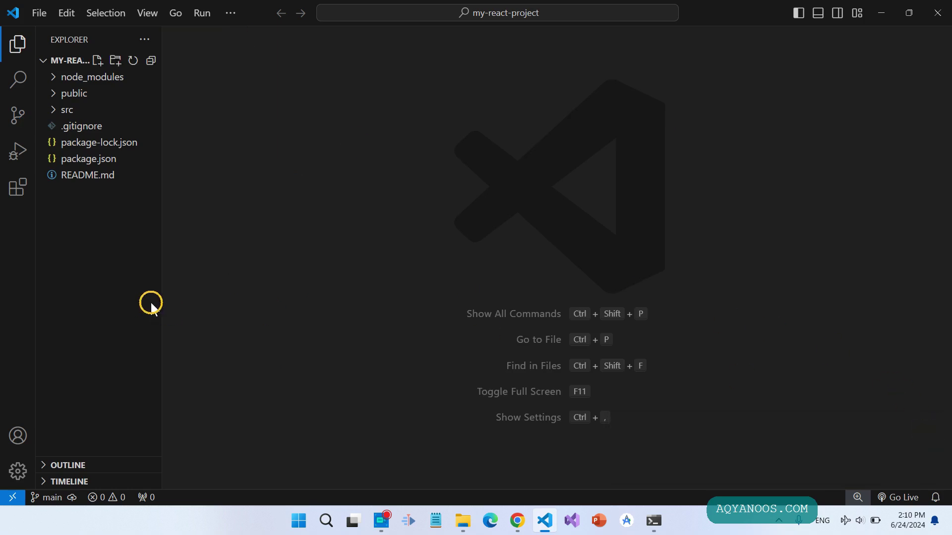
# Open README.md, expand src and public, and return to the app in Chrome.
pyautogui.click(78, 174)
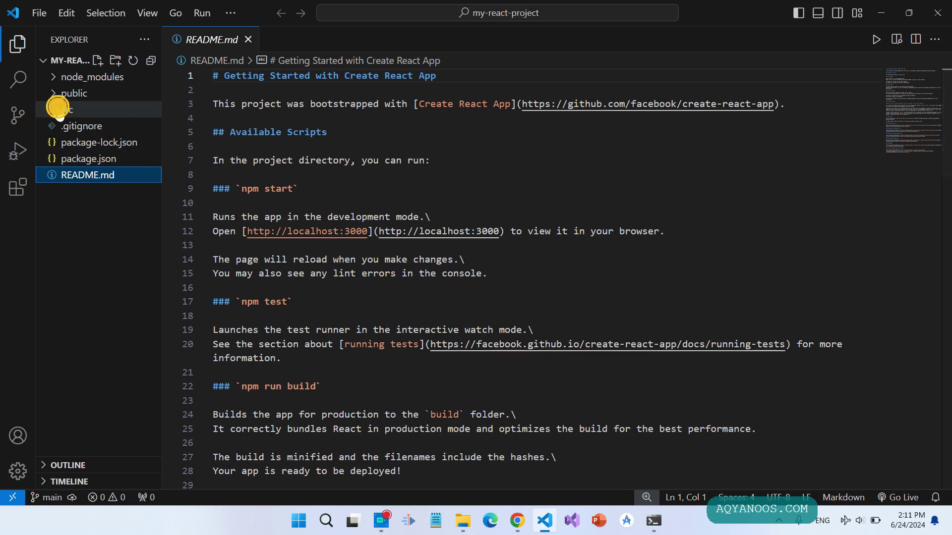
pyautogui.click(67, 109)
pyautogui.click(73, 93)
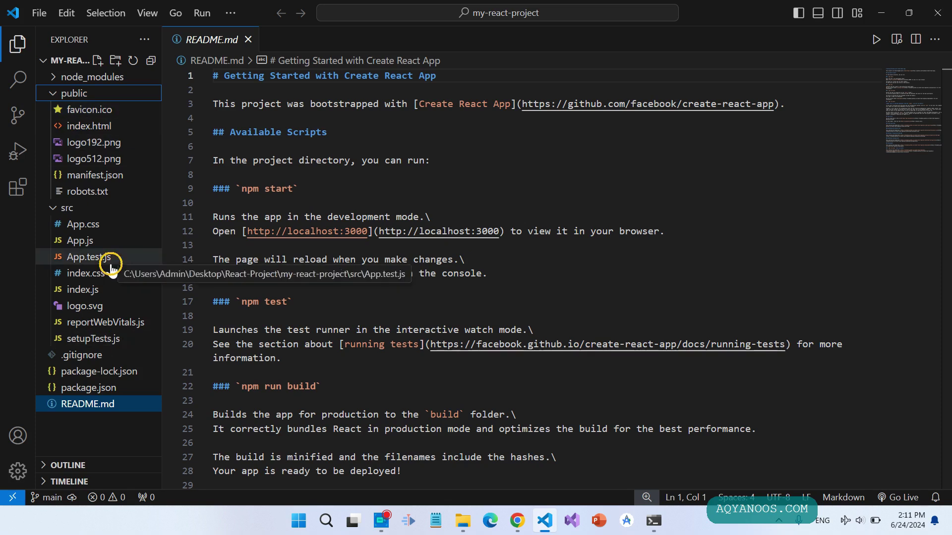
pyautogui.moveTo(162, 275); pyautogui.dragTo(199, 275)
pyautogui.click(518, 520)
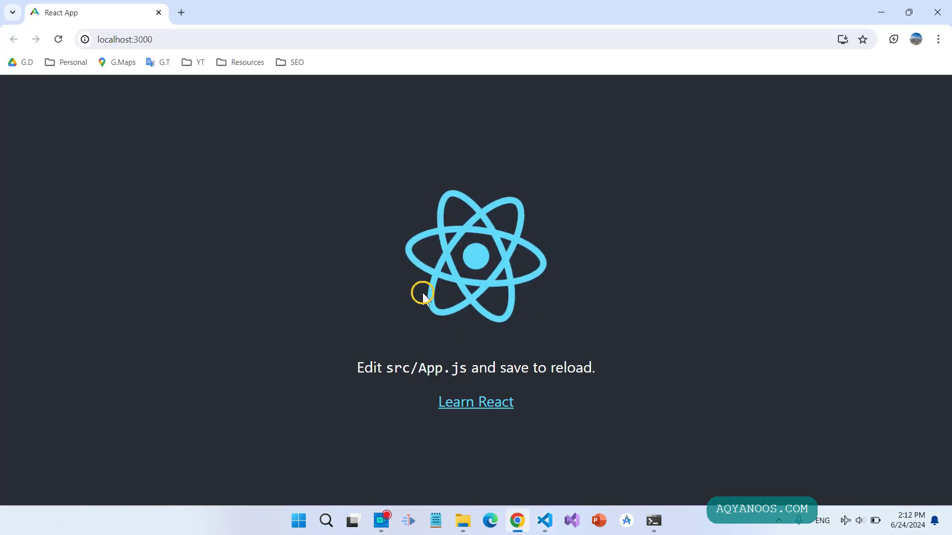
# After viewing the React app at localhost:3000, switch back to the project in VS Code.
pyautogui.click(545, 520)
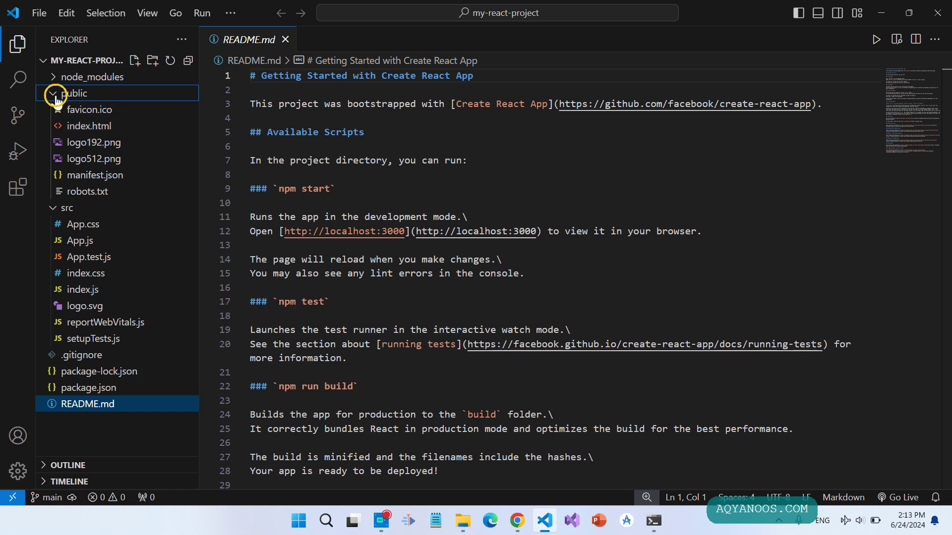
# Collapse the src and public folders and open my-react-project's package.json.
pyautogui.click(59, 208)
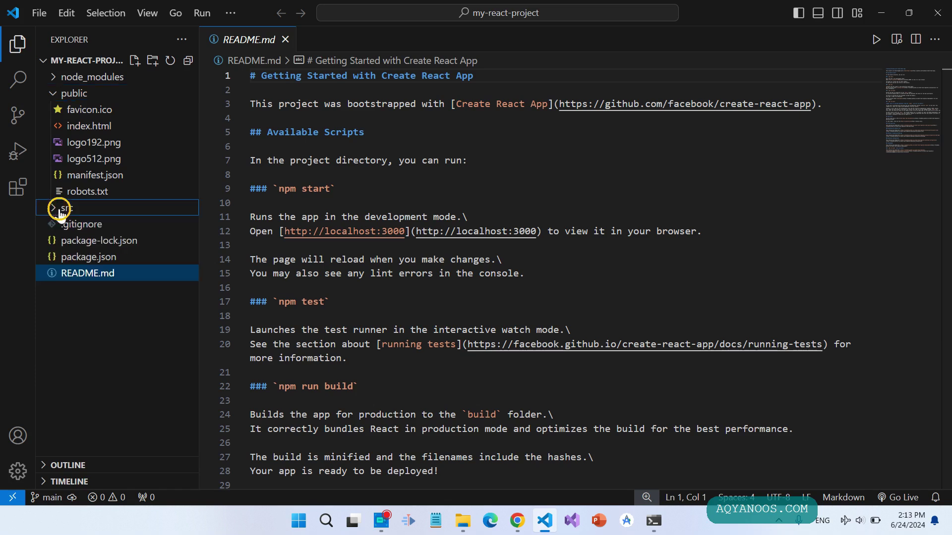
pyautogui.click(54, 94)
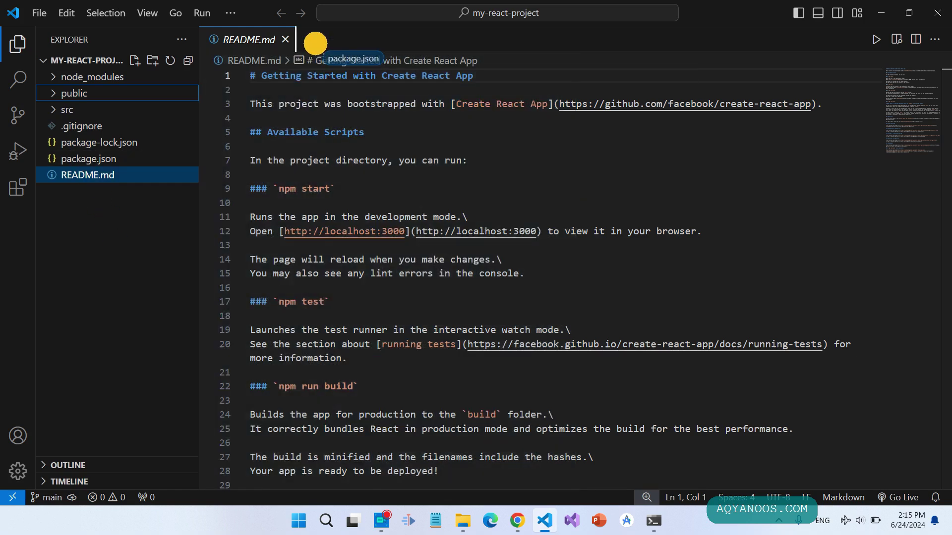
pyautogui.click(82, 158)
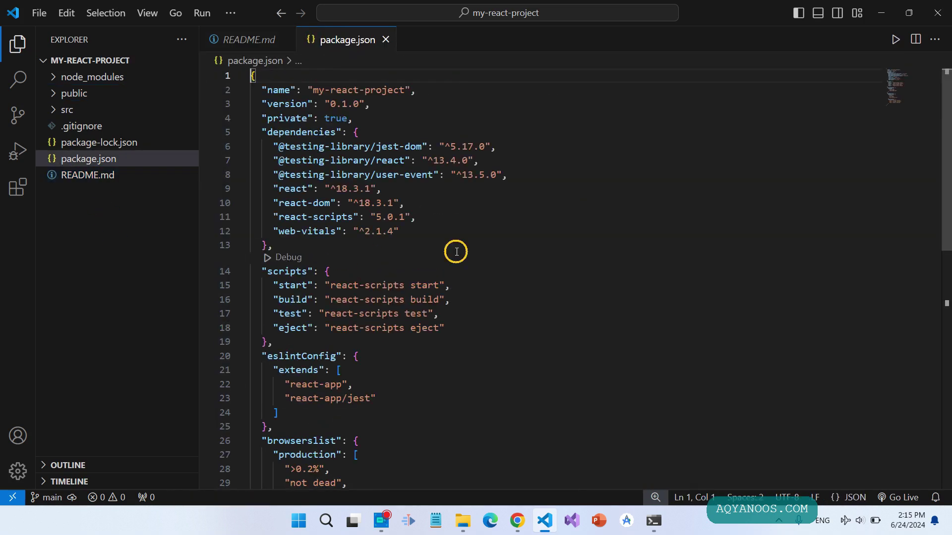